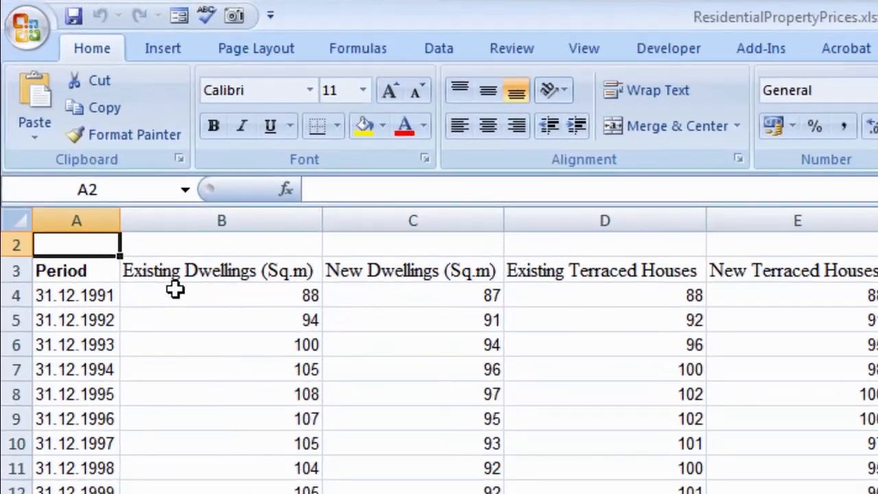
Step: Create a PivotTable from Sheet1!$A$3:$G$25 on a new worksheet, with Period as row labels and Existing Dwellings (Sq.m) as summed values
click(93, 153)
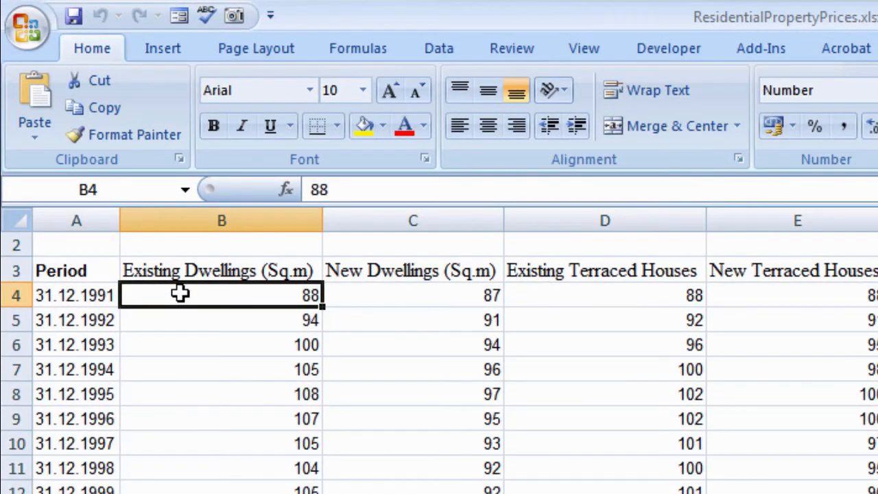
click(163, 55)
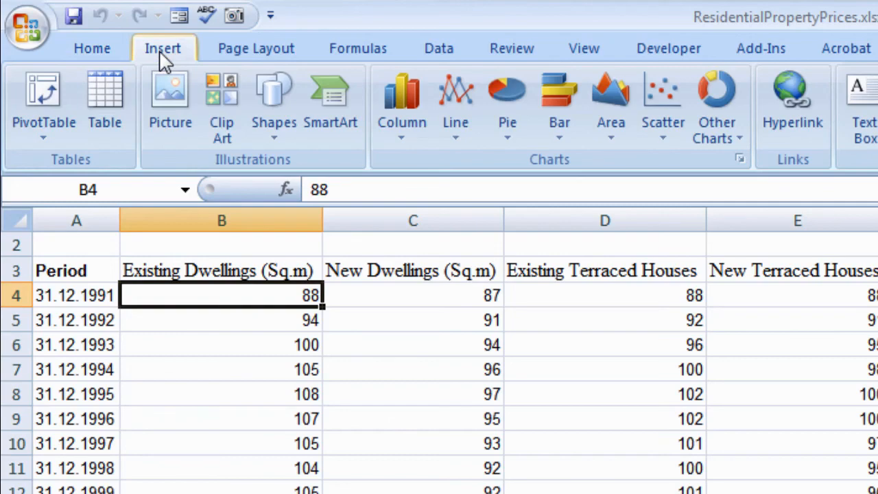
click(38, 96)
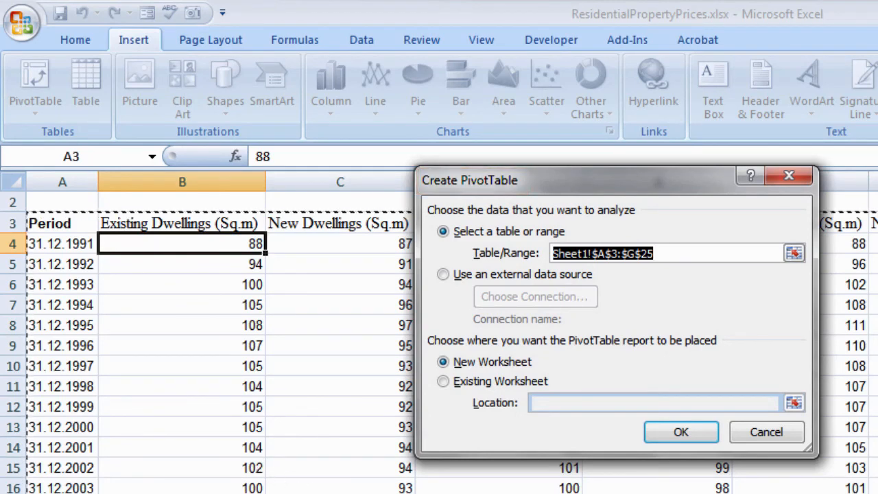
click(676, 434)
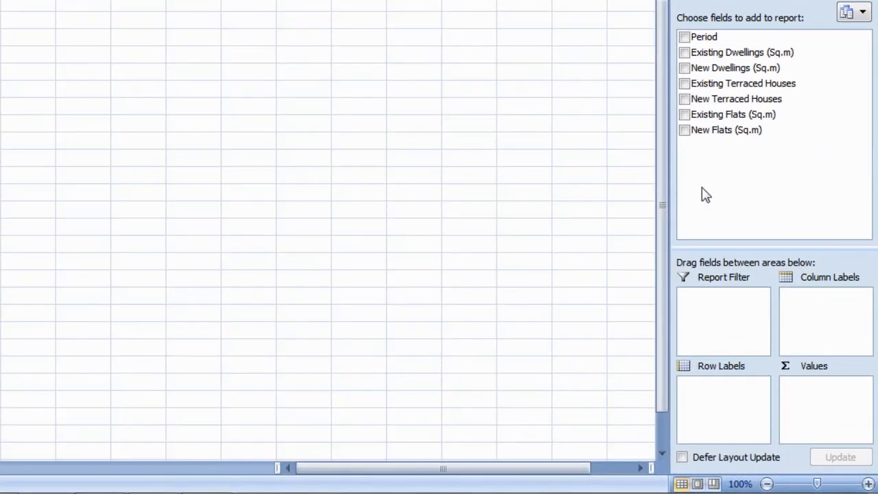
drag(772, 33, 733, 400)
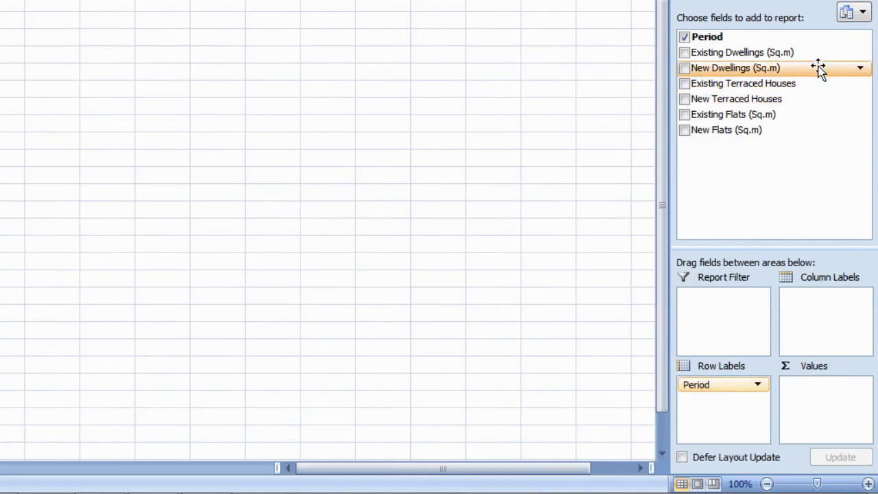
drag(818, 54, 846, 413)
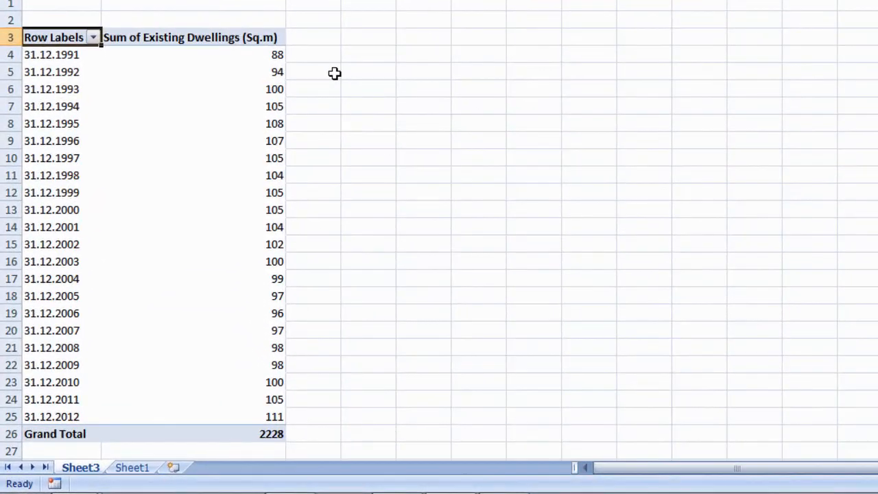
Step: In C5, enter a percentage-change formula from 1991 to 1992, multiplied by 100, by pointing at the PivotTable's value cells
click(323, 71)
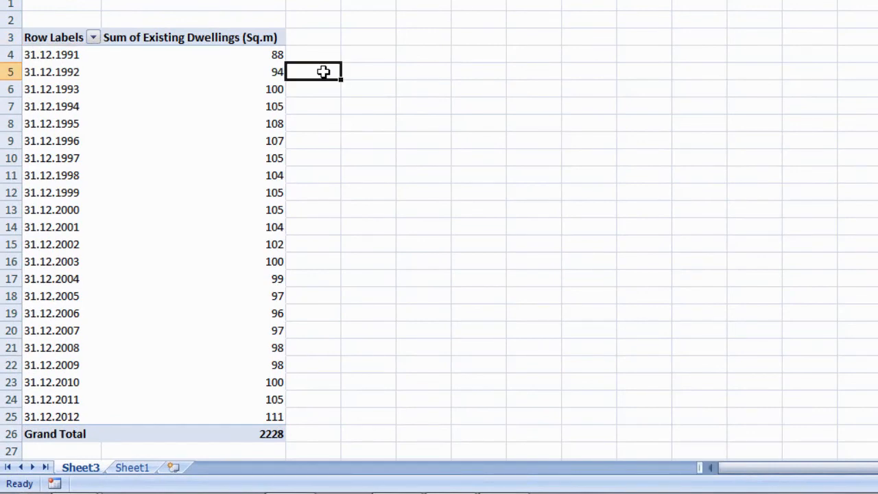
text(=)
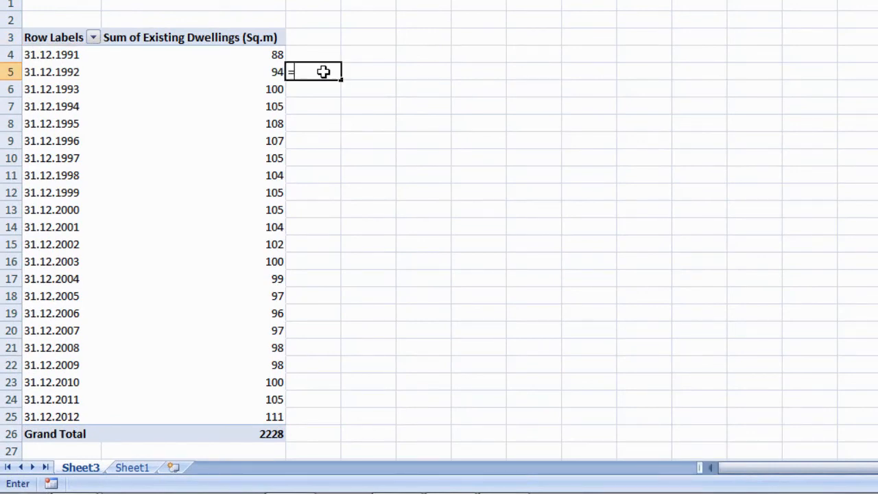
text(()
click(257, 73)
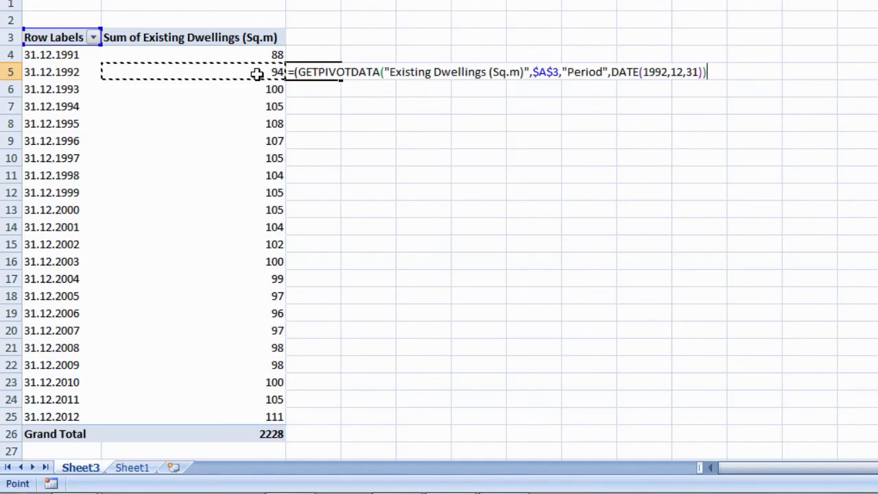
text(-)
click(248, 53)
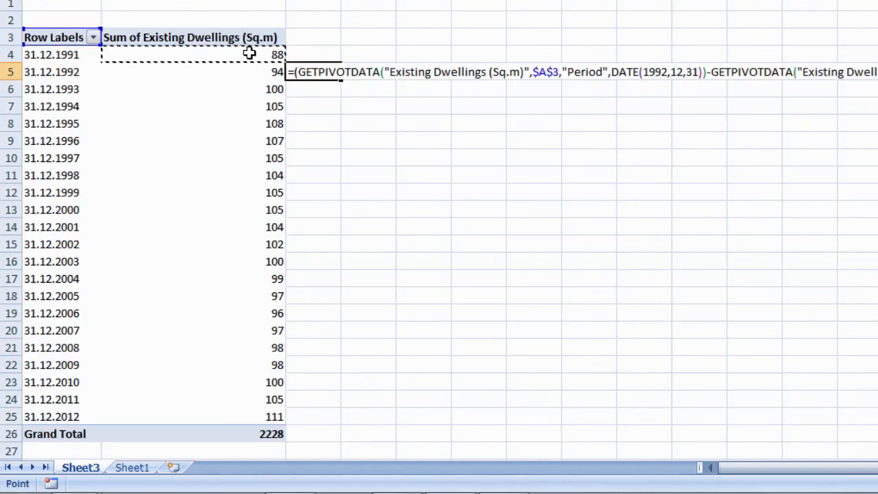
text()*100)
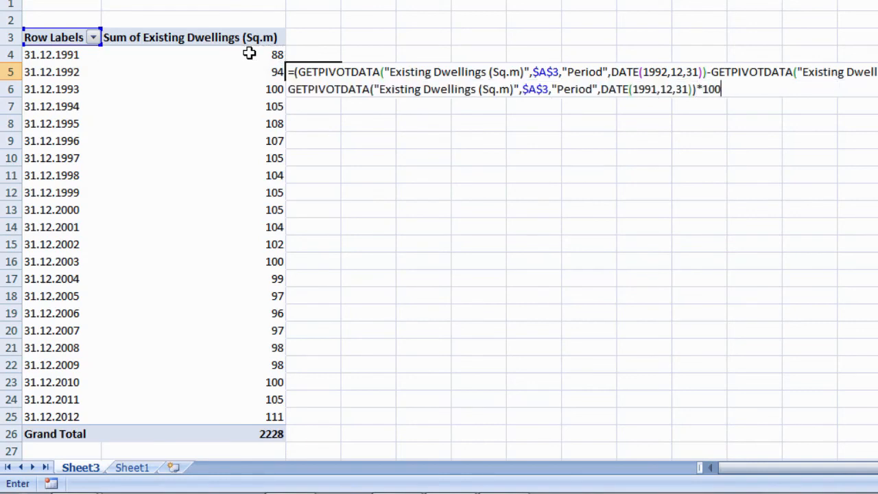
key(Return)
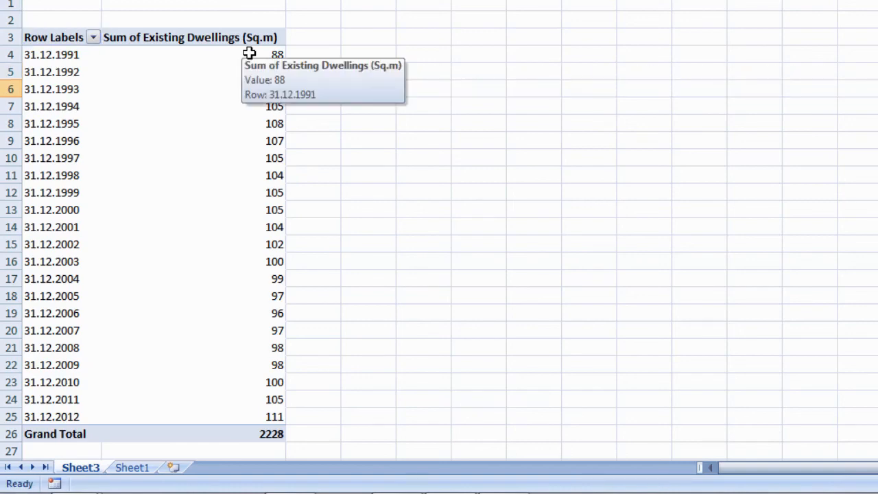
Step: Fill the percentage-change formula from C5 down to C25 and inspect the copied formula in C6
click(335, 77)
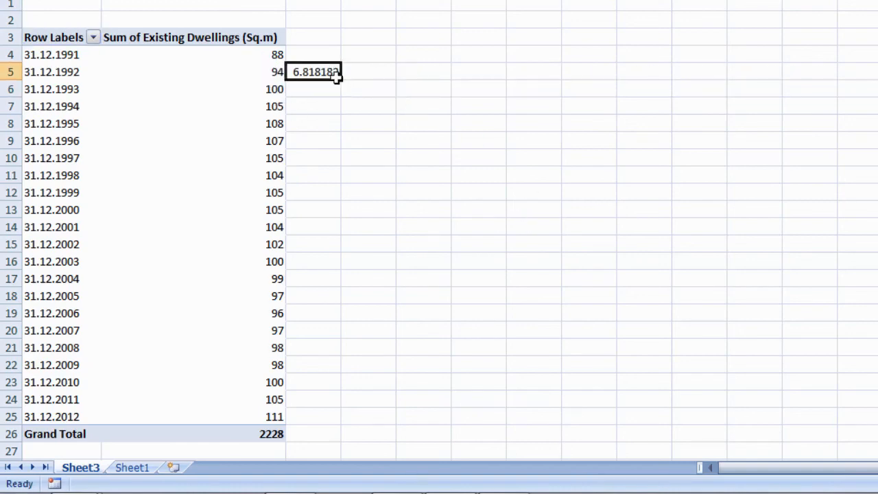
drag(340, 80, 334, 420)
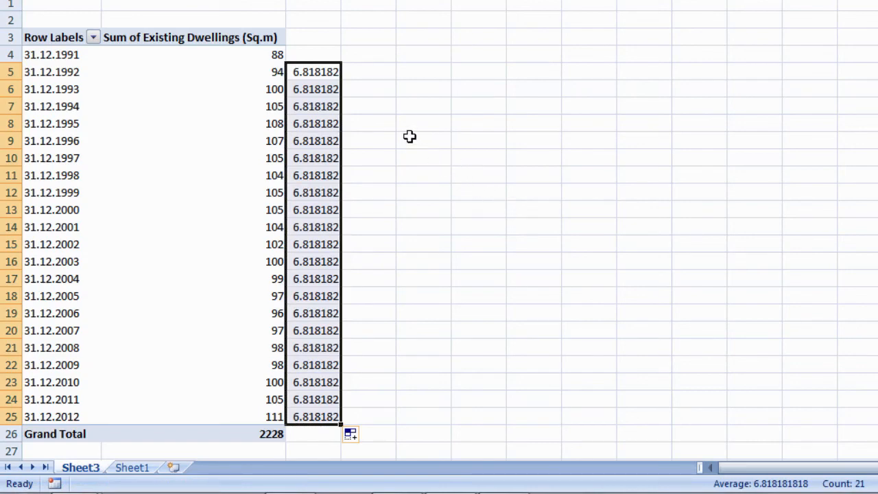
click(317, 89)
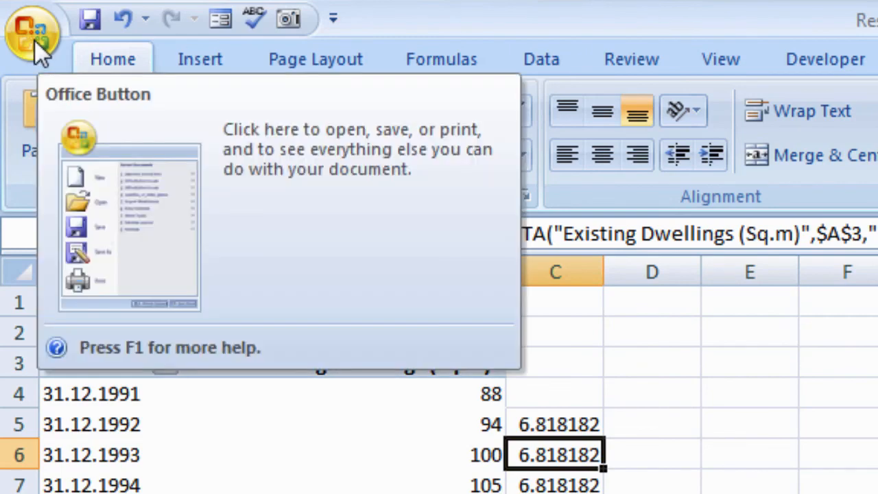
Step: Turn off the Excel formula option "Use GetPivotData functions for PivotTable references"
click(35, 40)
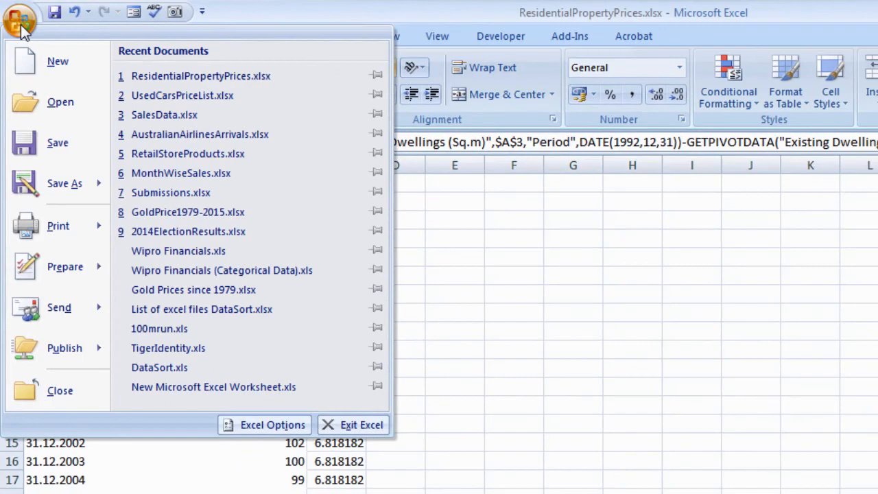
click(272, 425)
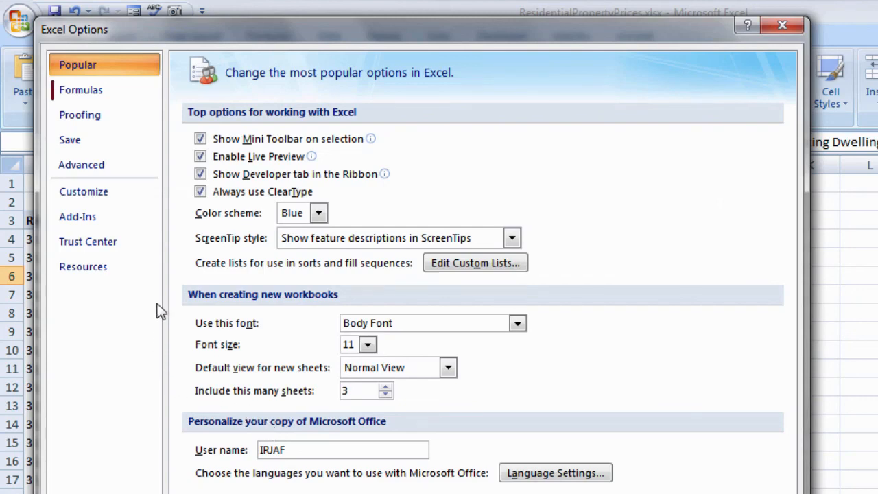
click(100, 99)
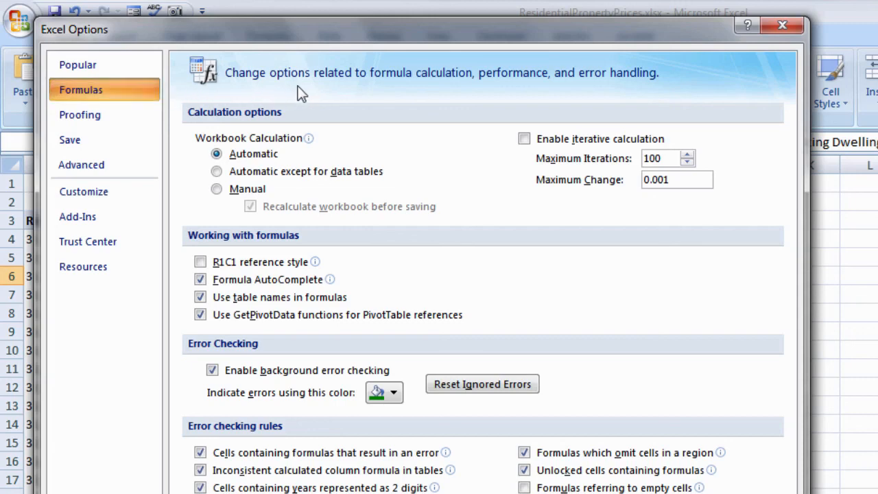
click(200, 315)
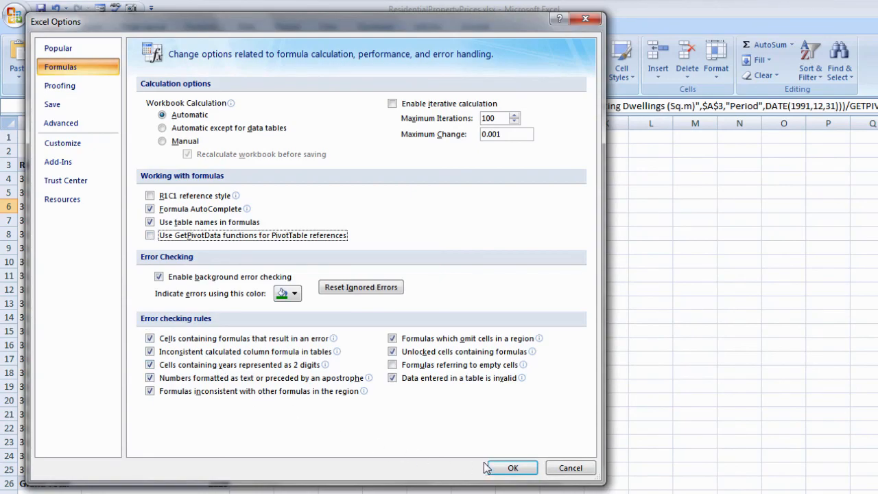
click(507, 469)
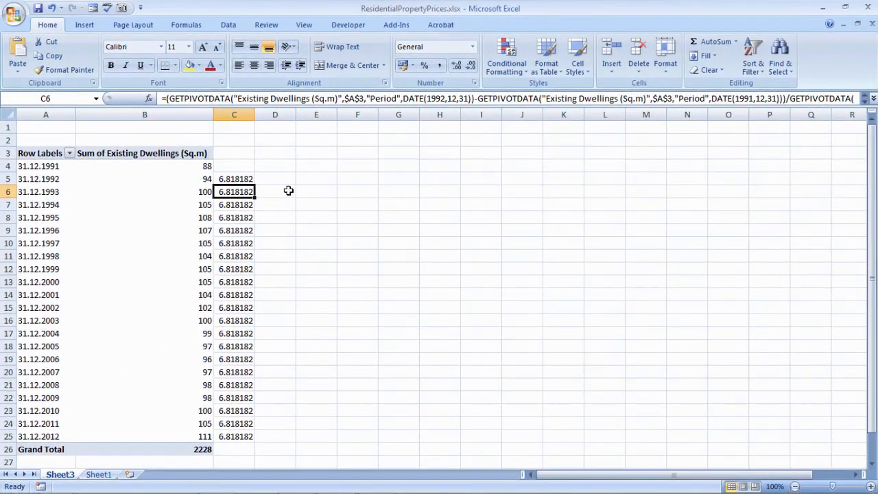
Step: Enter the percentage-change formula =(B5-B4)/B4*100 in cell D5 using plain references to the PivotTable values
click(280, 181)
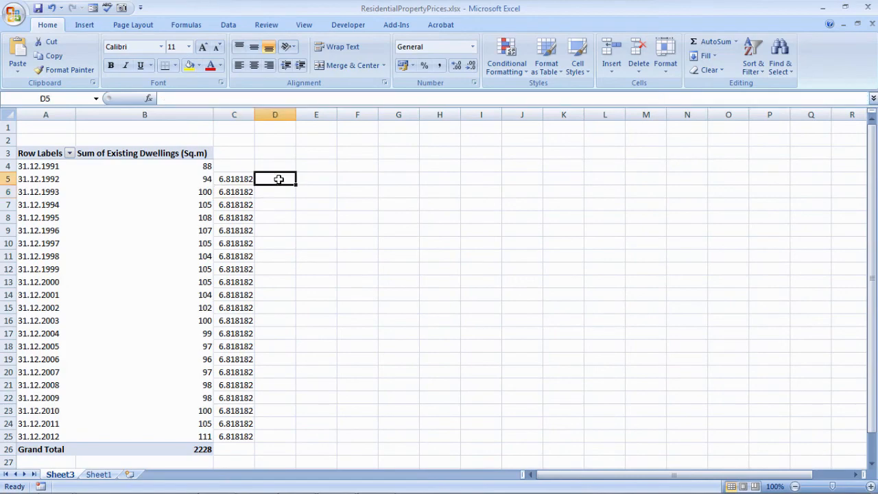
text(=()
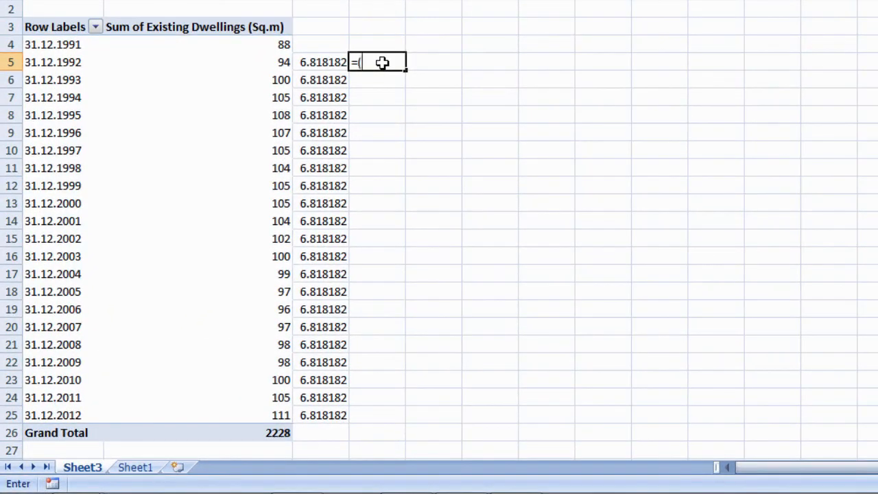
click(251, 64)
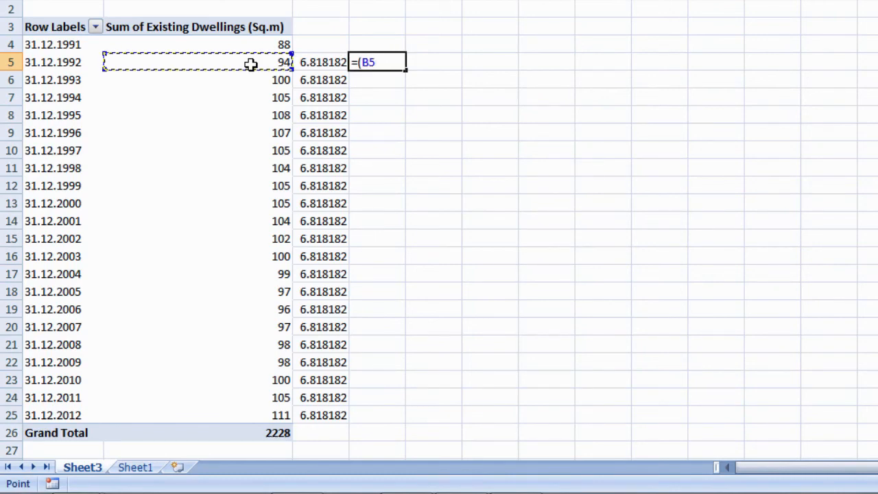
text(-)
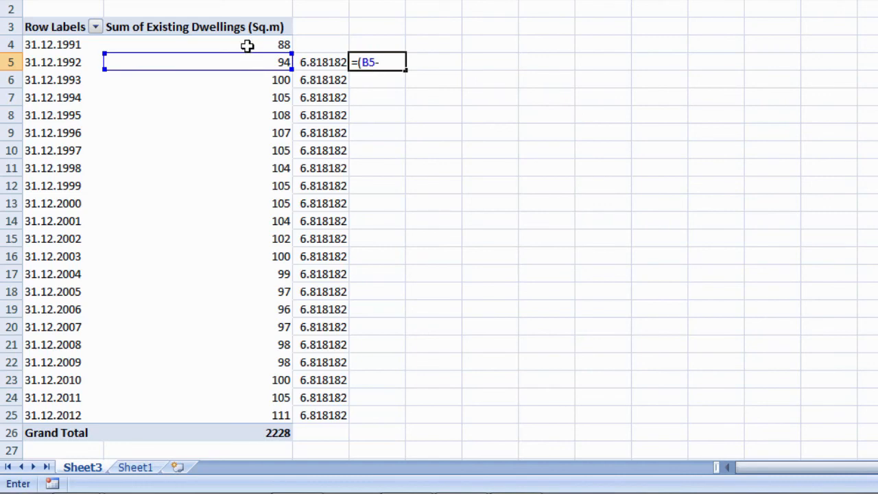
click(246, 46)
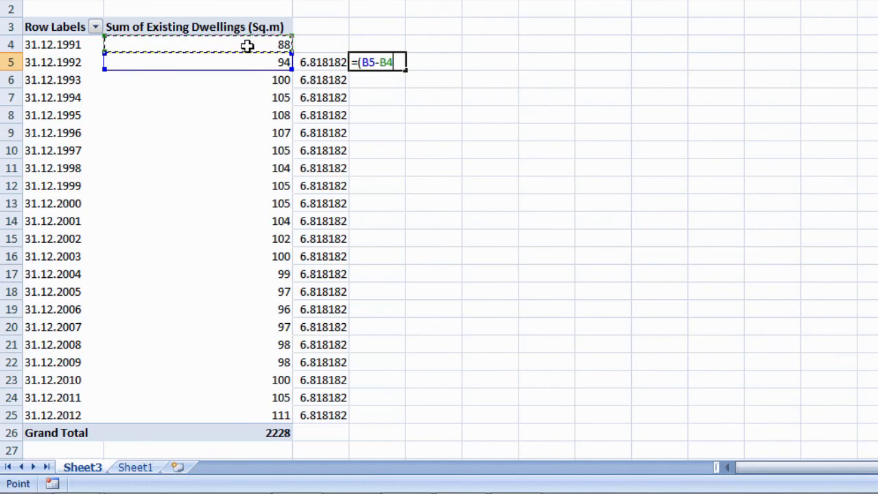
text())
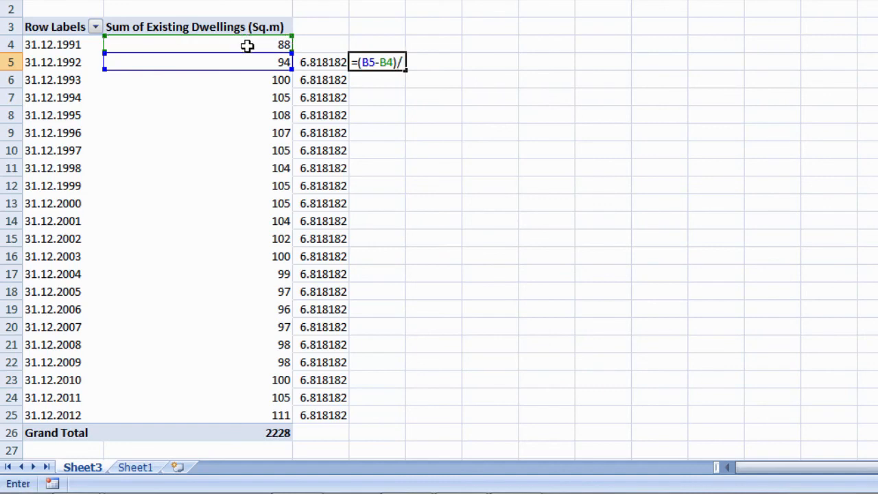
text(/)
click(247, 45)
text(*100)
key(Return)
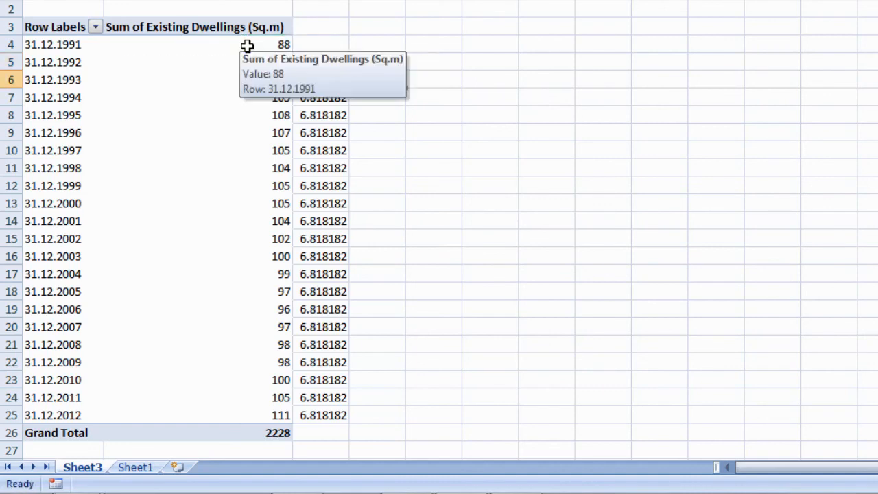
Step: Fill the D5 formula down to D25 and apply the Number format to the filled cells
click(383, 64)
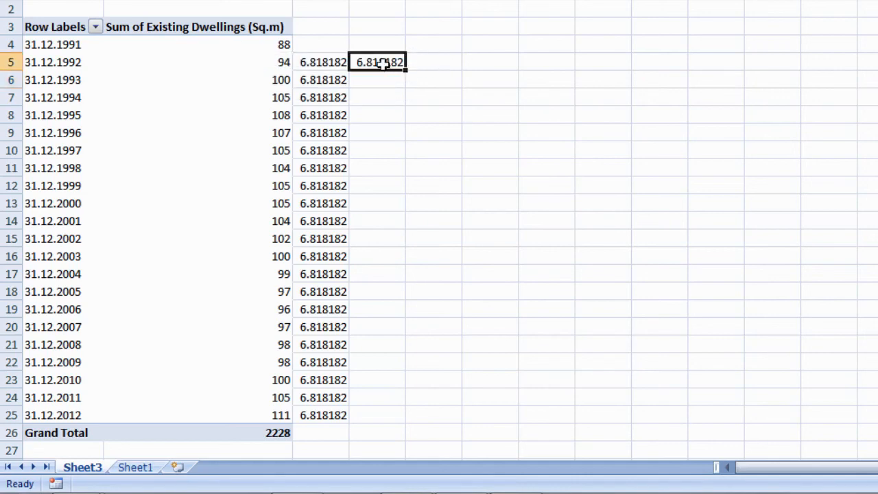
drag(405, 71, 405, 417)
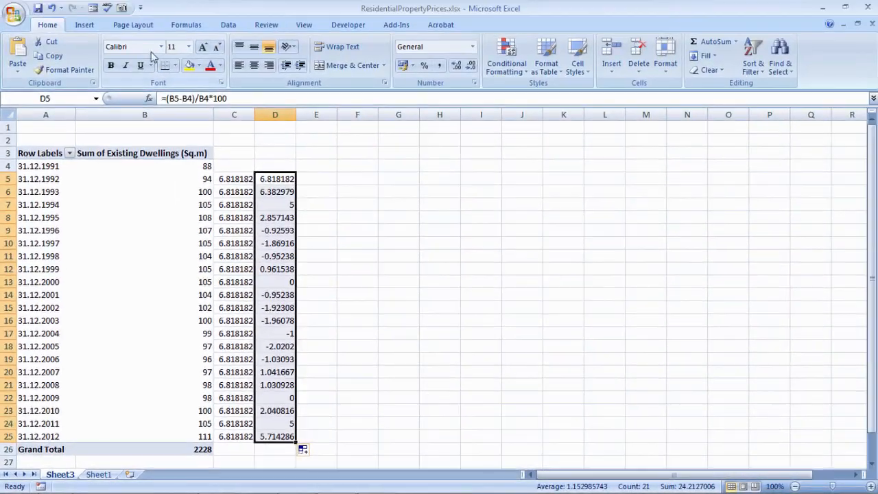
click(472, 47)
click(449, 88)
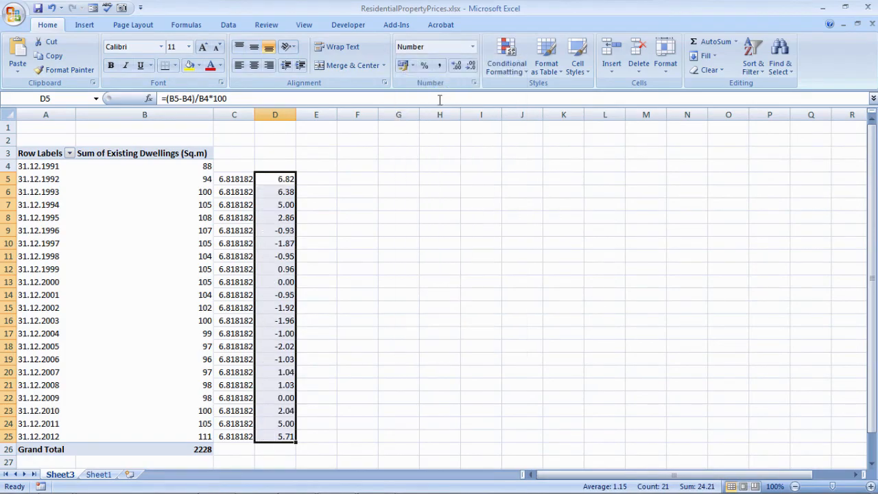